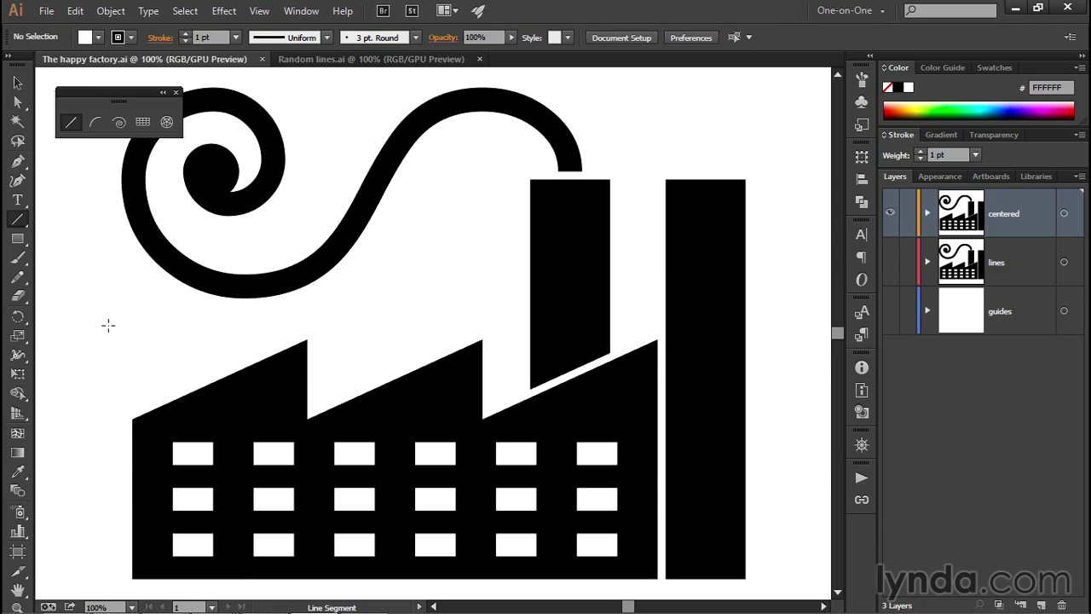
Sketch a vertical line on the factory, then switch to the Random lines.ai document.
{"action": "mouse_move", "coordinate": [213, 512]}
{"action": "left_mouse_down"}
{"action": "mouse_move", "coordinate": [214, 402]}
{"action": "mouse_move", "coordinate": [171, 347]}
{"action": "left_mouse_up"}
{"action": "key", "text": "ctrl+Tab"}
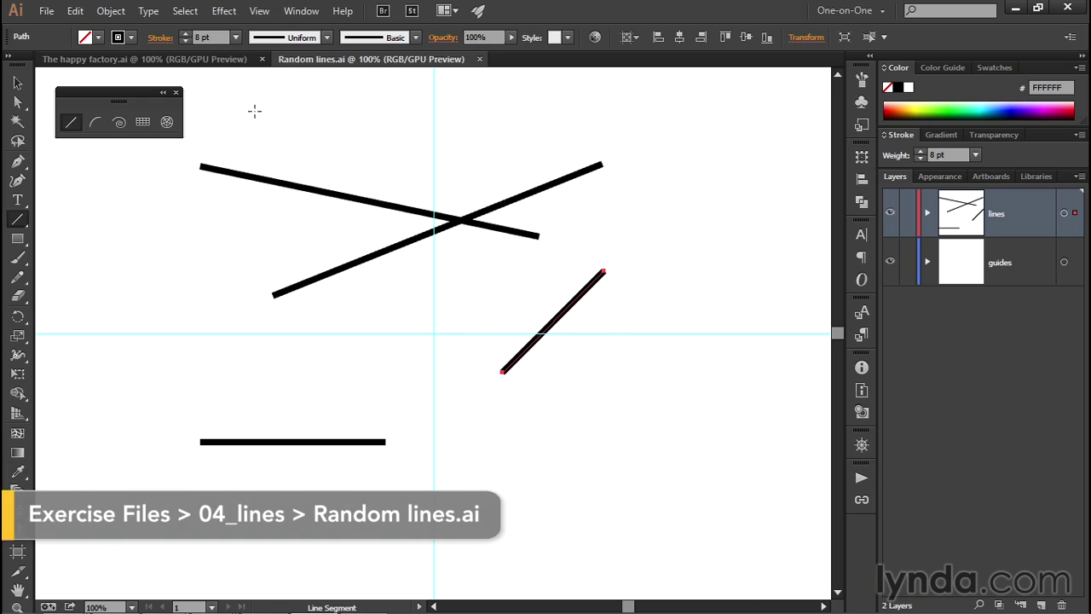
Select all four black lines on the Random lines artboard and delete them.
{"action": "left_click", "coordinate": [186, 14]}
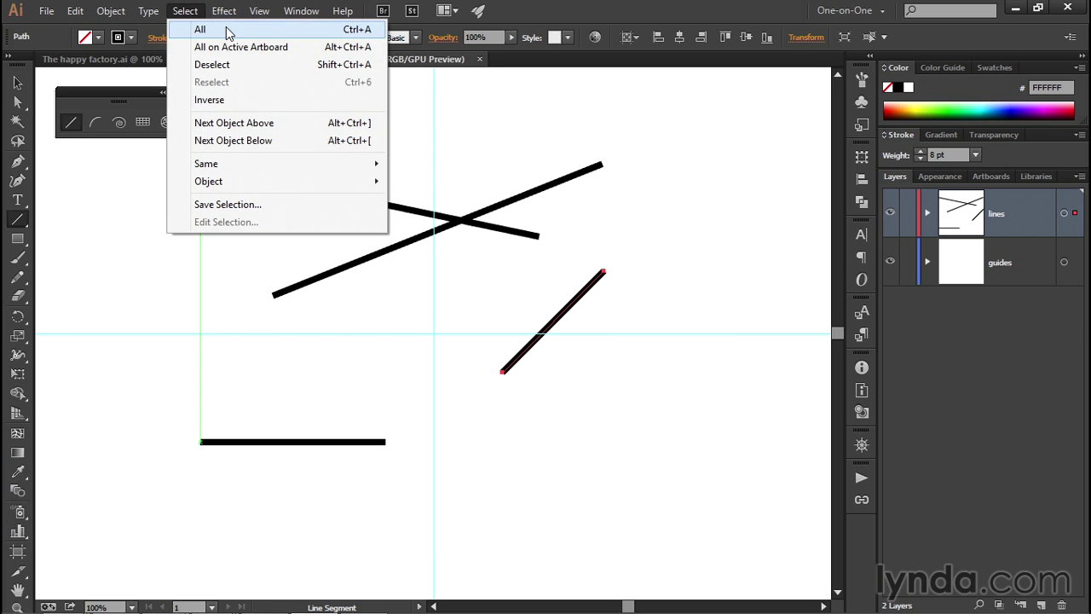
{"action": "left_click", "coordinate": [225, 29]}
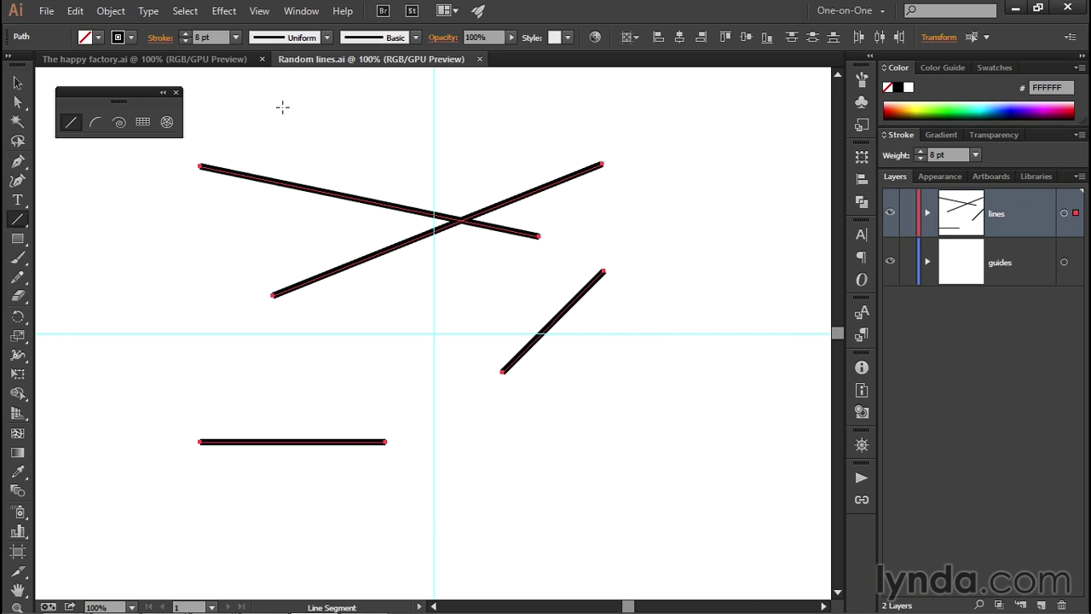
{"action": "key", "text": "Delete"}
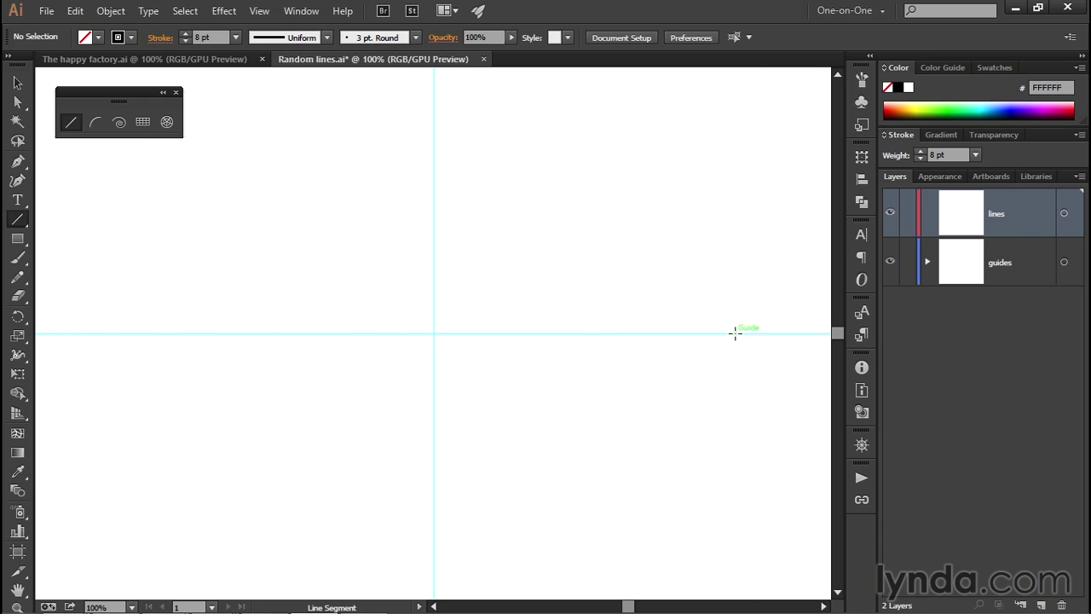
Create a Line Segment with length 100 pt and angle 90° right of the vertical guide.
{"action": "left_click", "coordinate": [734, 333]}
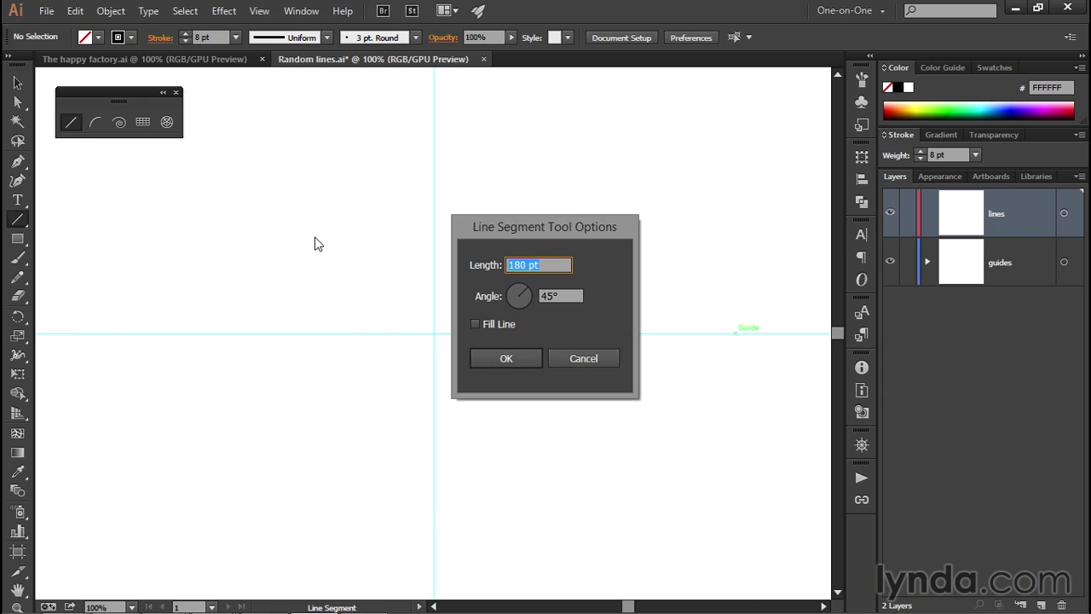
{"action": "type", "text": "100"}
{"action": "key", "text": "Tab"}
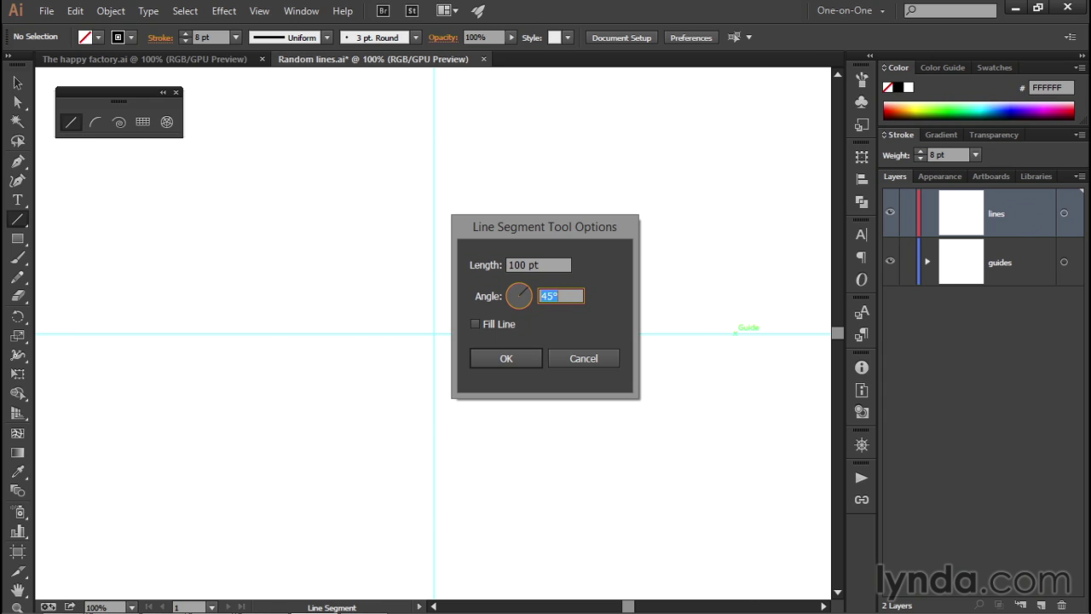
{"action": "type", "text": "90"}
{"action": "key", "text": "Tab"}
{"action": "left_click_drag", "start_coordinate": [518, 296], "coordinate": [523, 296]}
{"action": "left_click_drag", "start_coordinate": [561, 292], "coordinate": [541, 290]}
{"action": "type", "text": "90"}
{"action": "left_click", "coordinate": [530, 360]}
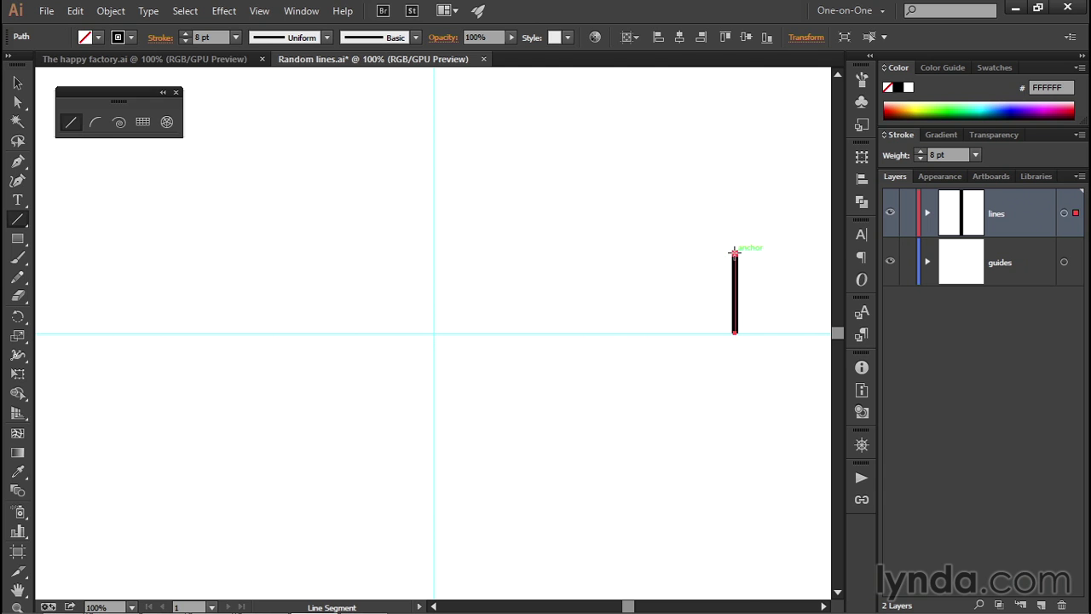
Draw a line from the vertical line's top anchor down-left, snapping its end onto the horizontal guide.
{"action": "left_click_drag", "start_coordinate": [734, 252], "coordinate": [565, 332]}
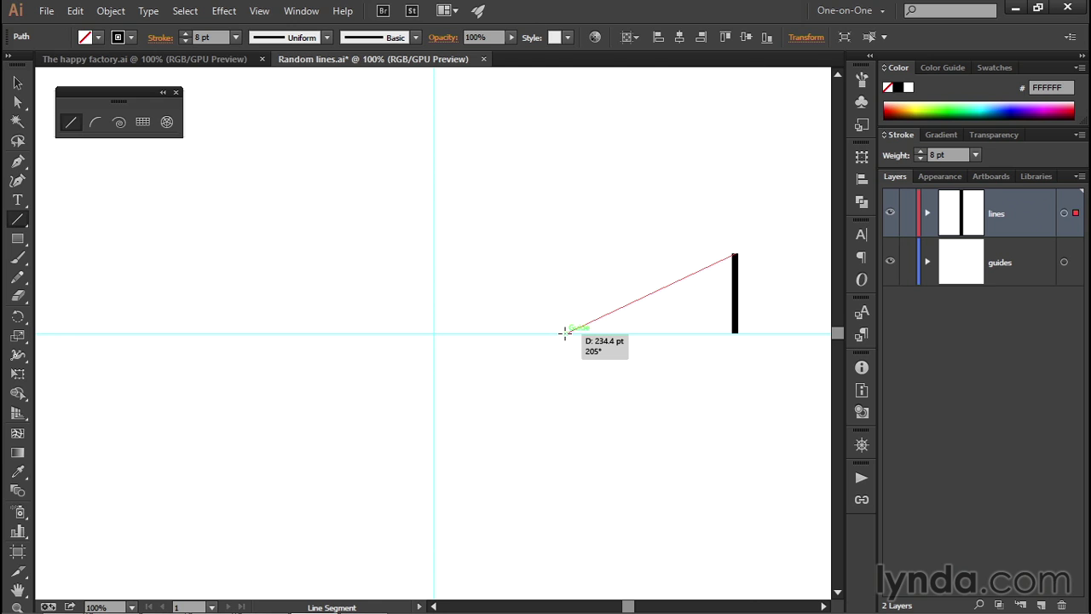
{"action": "left_click_drag", "start_coordinate": [564, 331], "coordinate": [558, 332]}
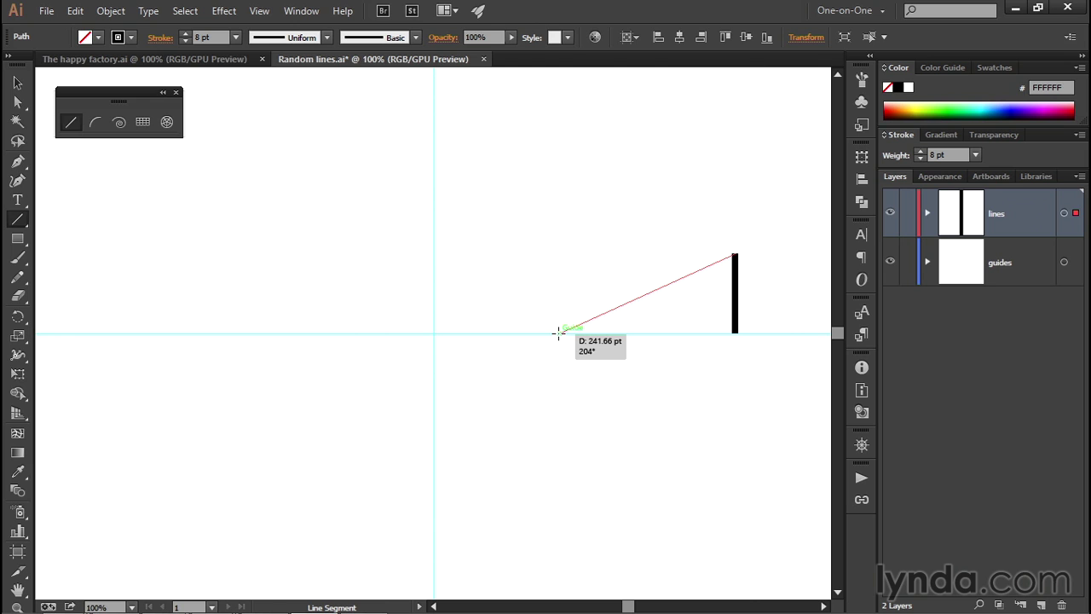
{"action": "left_click_drag", "start_coordinate": [558, 331], "coordinate": [560, 333]}
{"action": "left_click_drag", "start_coordinate": [560, 332], "coordinate": [560, 332]}
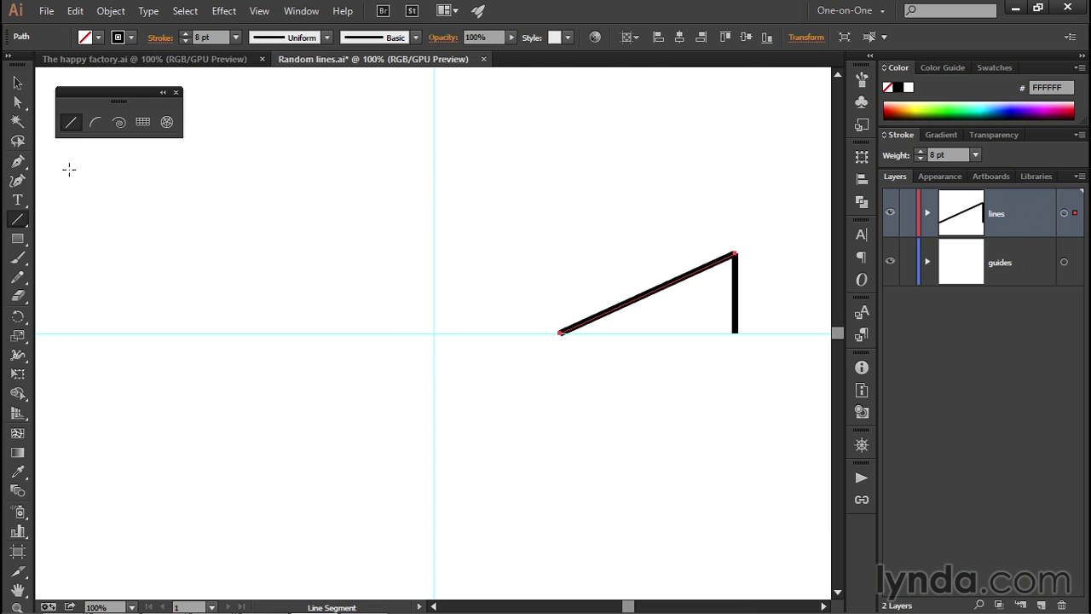
Marquee-select both roof lines, scale them up from a corner, then rotate them together.
{"action": "left_click", "coordinate": [19, 103]}
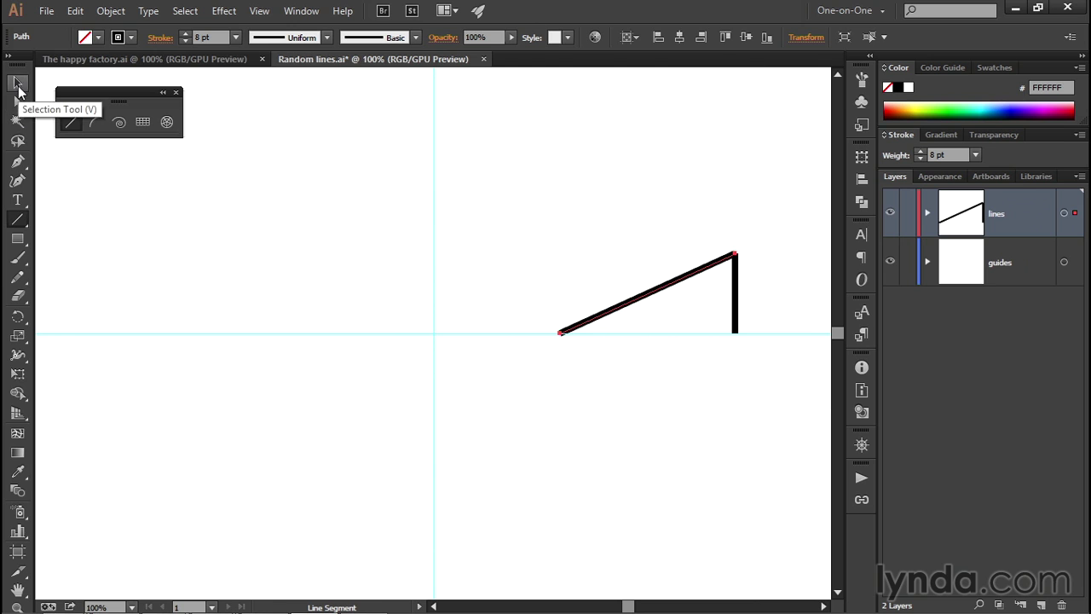
{"action": "left_click", "coordinate": [18, 85]}
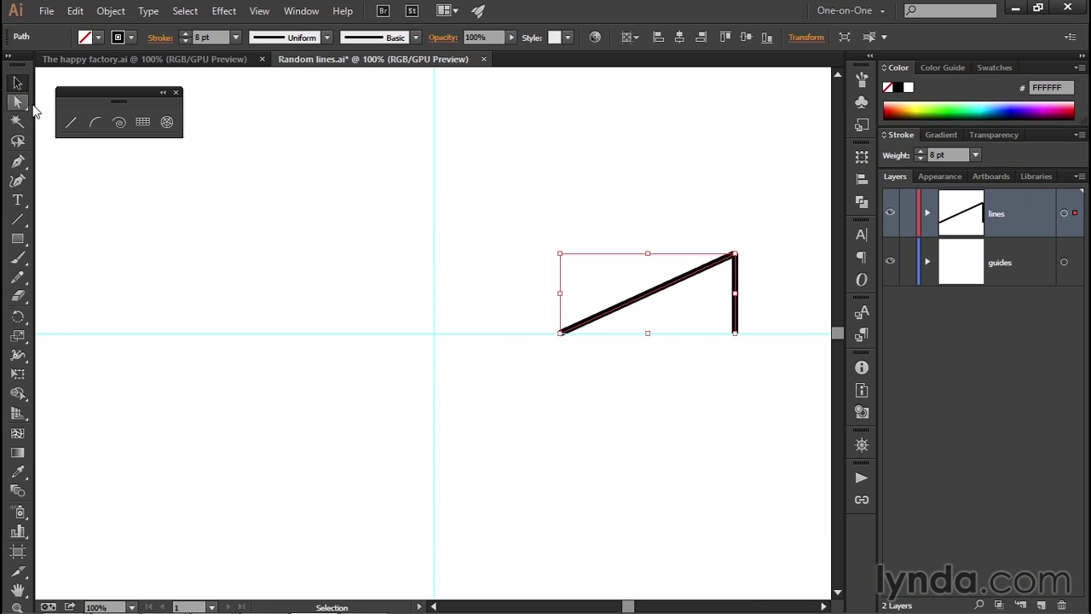
{"action": "left_click_drag", "start_coordinate": [499, 185], "coordinate": [765, 307]}
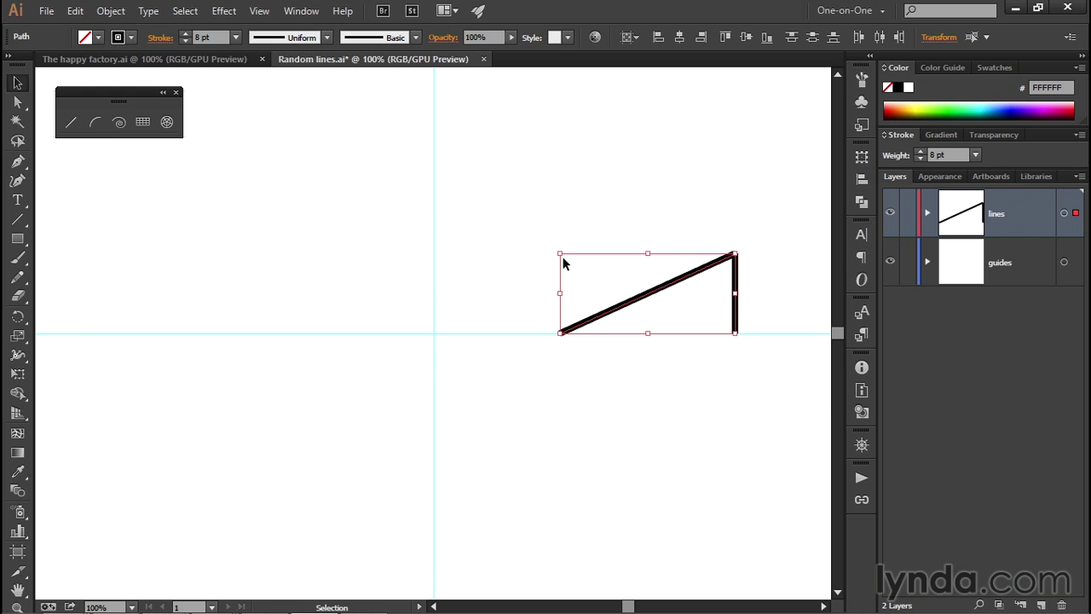
{"action": "mouse_move", "coordinate": [560, 254]}
{"action": "left_mouse_down"}
{"action": "mouse_move", "coordinate": [543, 246]}
{"action": "mouse_move", "coordinate": [510, 154]}
{"action": "mouse_move", "coordinate": [484, 172]}
{"action": "left_mouse_up"}
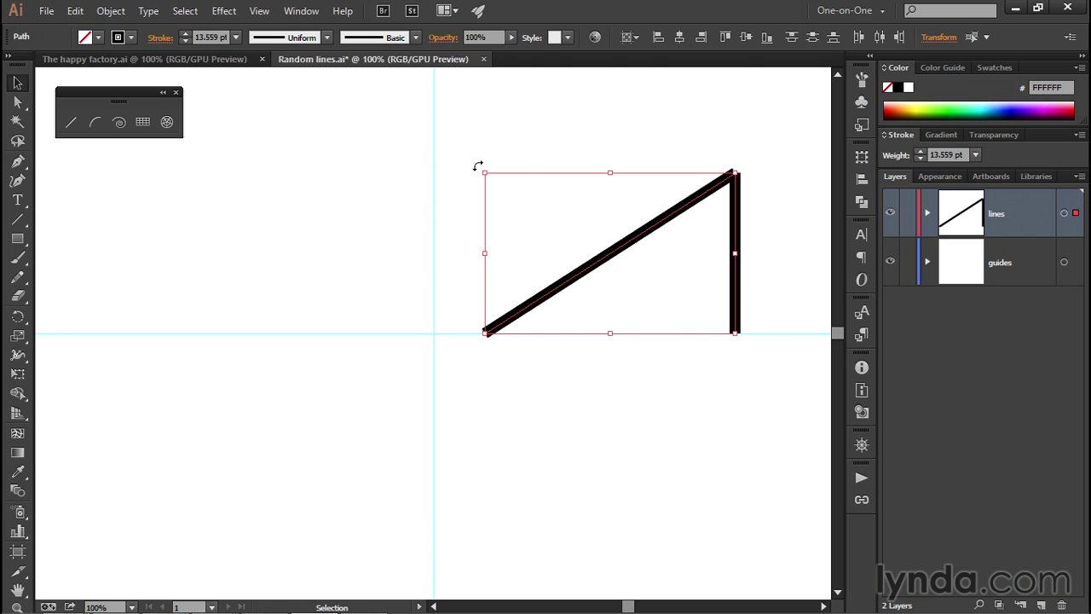
{"action": "left_click_drag", "start_coordinate": [477, 168], "coordinate": [529, 114]}
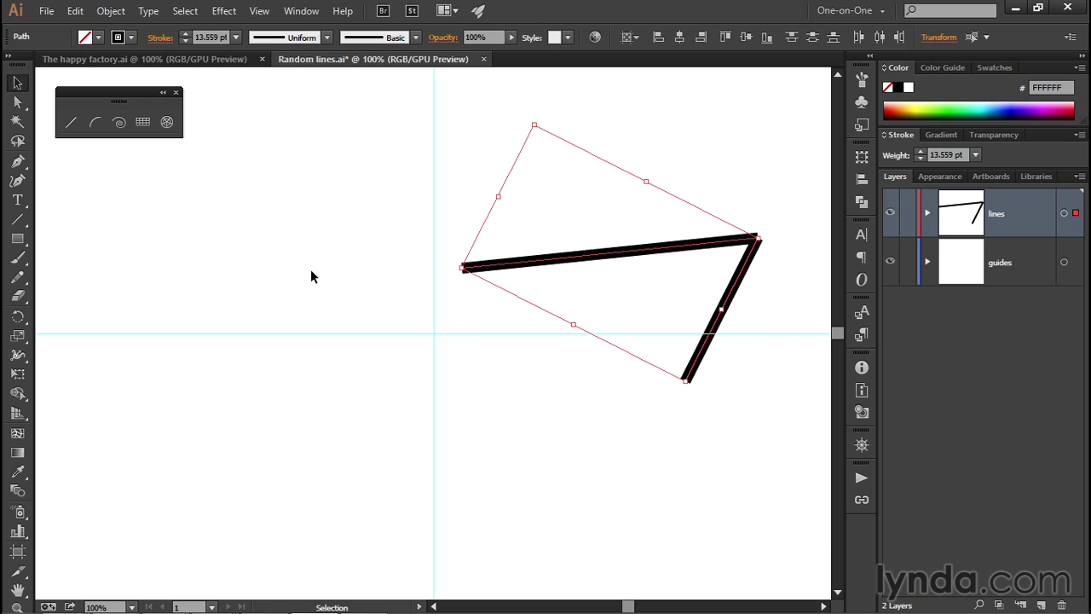
Undo the rotation and enlargement, restoring the 8 pt lines, then hide the bounding box.
{"action": "key", "text": "a"}
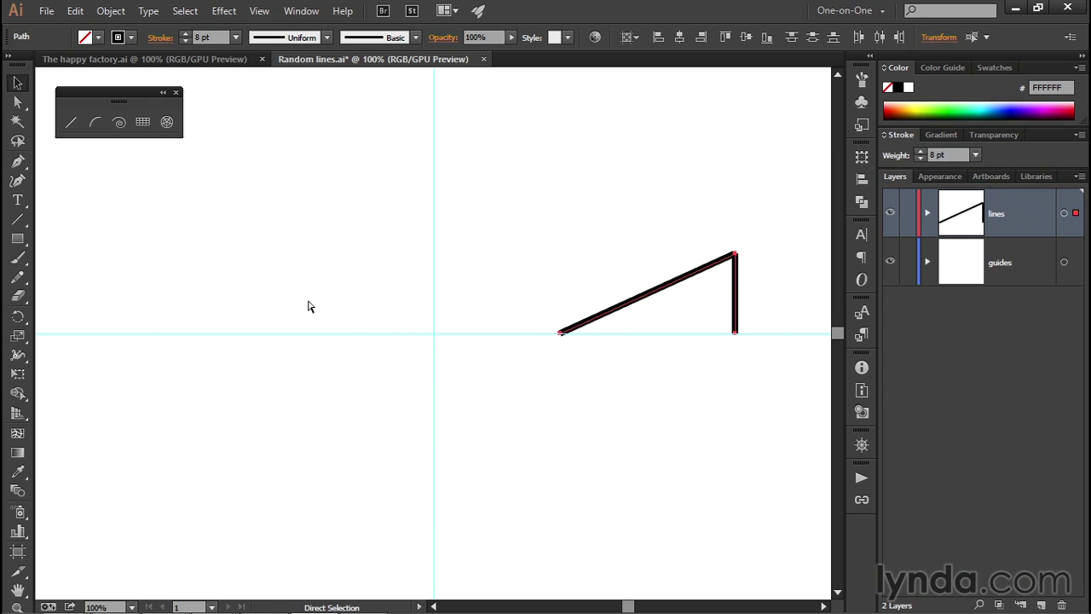
{"action": "key", "text": "v"}
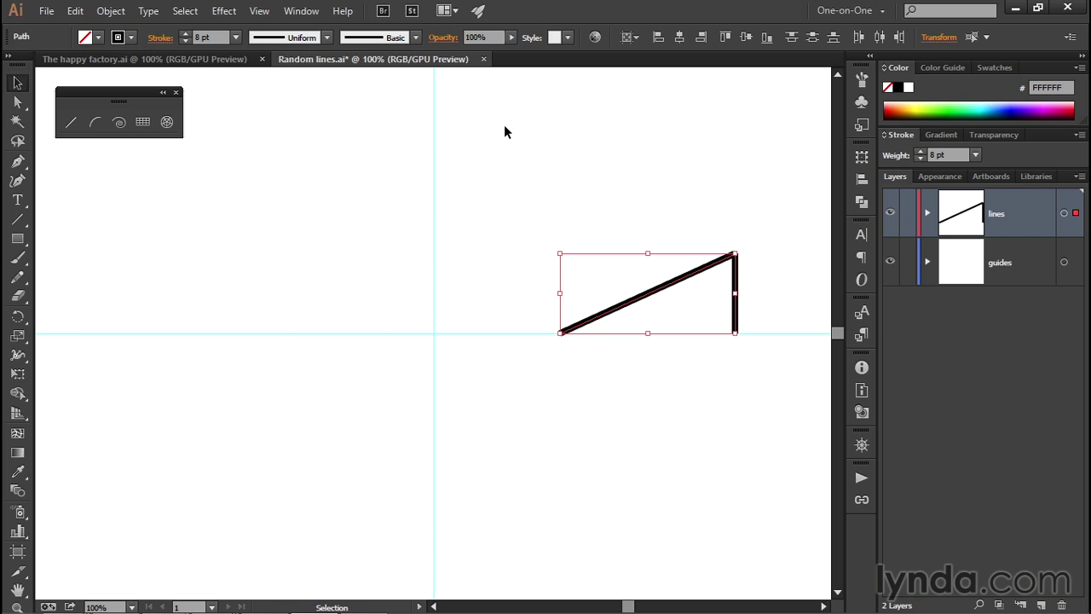
{"action": "left_click", "coordinate": [268, 14]}
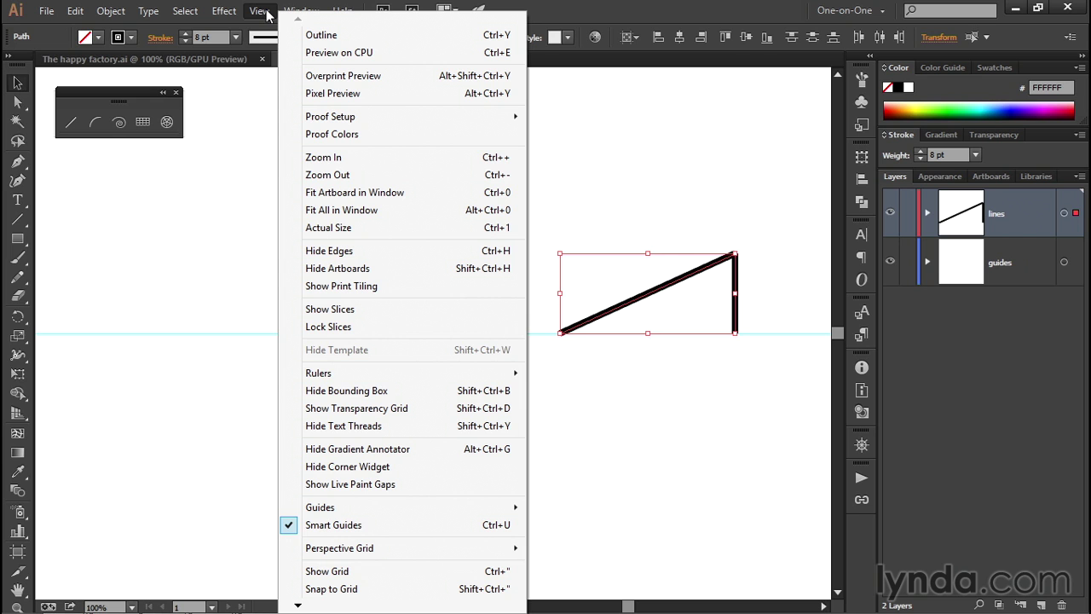
{"action": "left_click", "coordinate": [404, 392]}
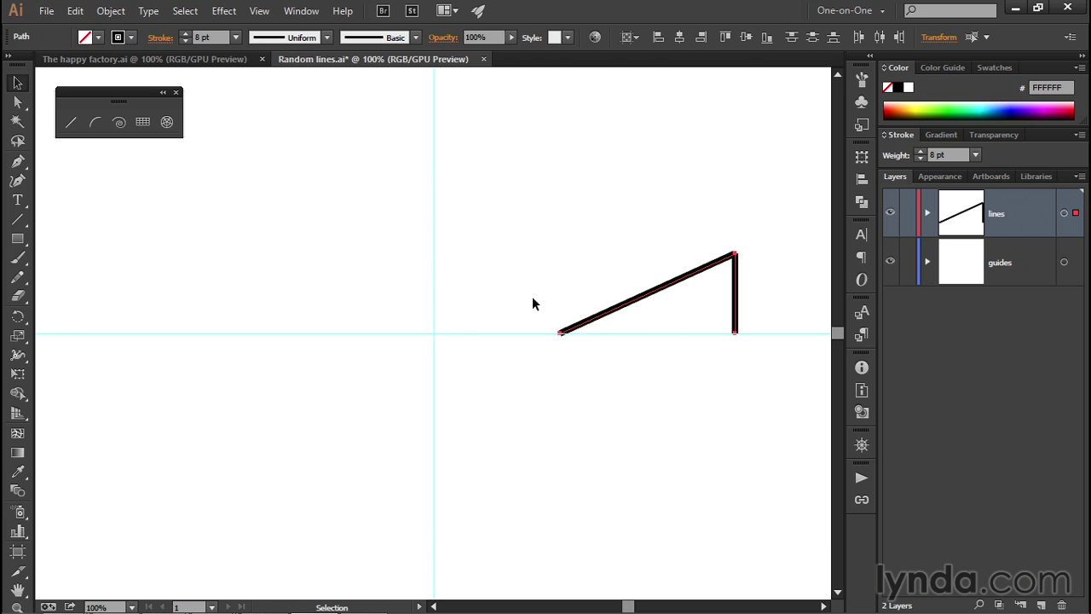
Show the bounding box again, test-scale the two lines from a corner, and undo it.
{"action": "left_click", "coordinate": [259, 10]}
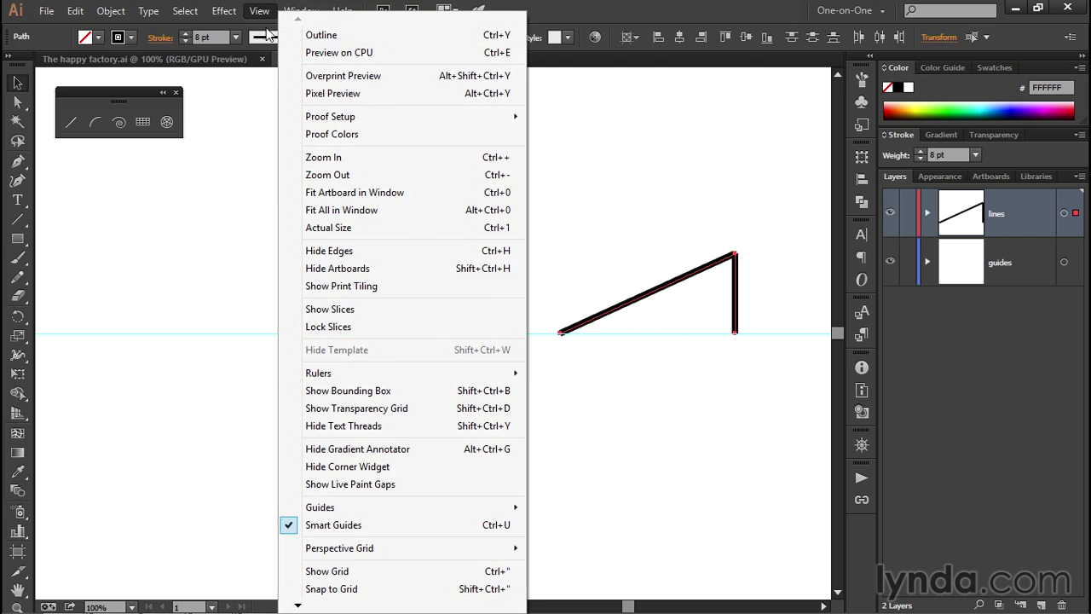
{"action": "left_click", "coordinate": [418, 392]}
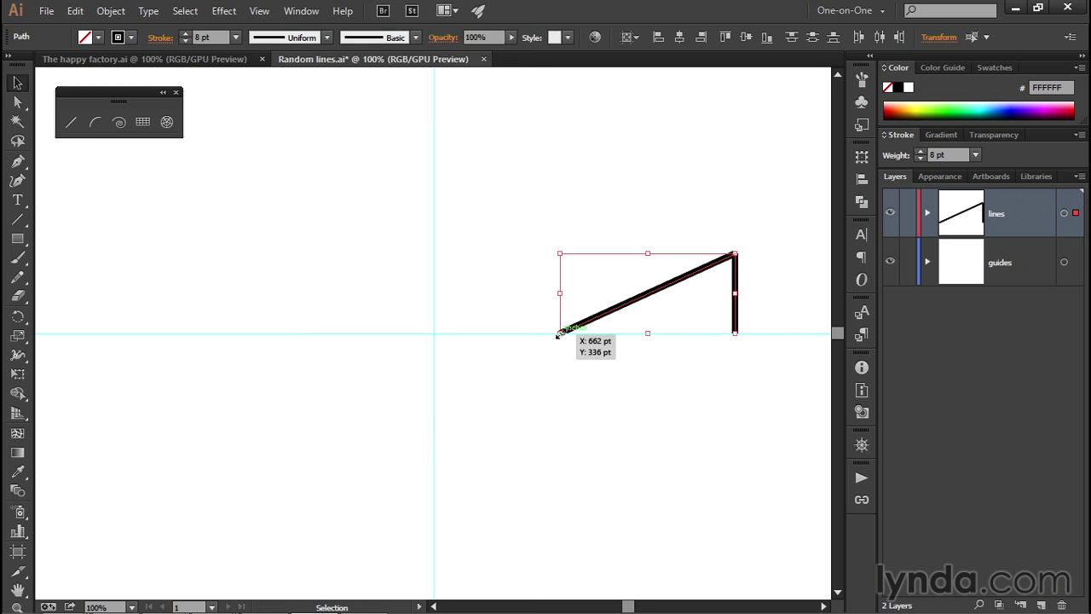
{"action": "left_click_drag", "start_coordinate": [560, 335], "coordinate": [454, 458]}
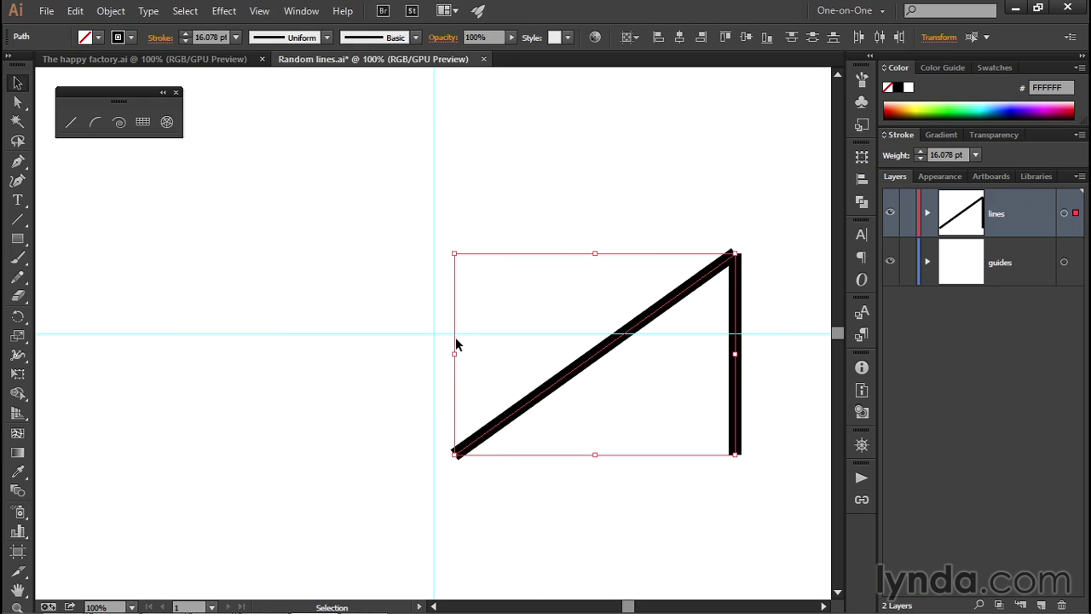
{"action": "key", "text": "ctrl+z"}
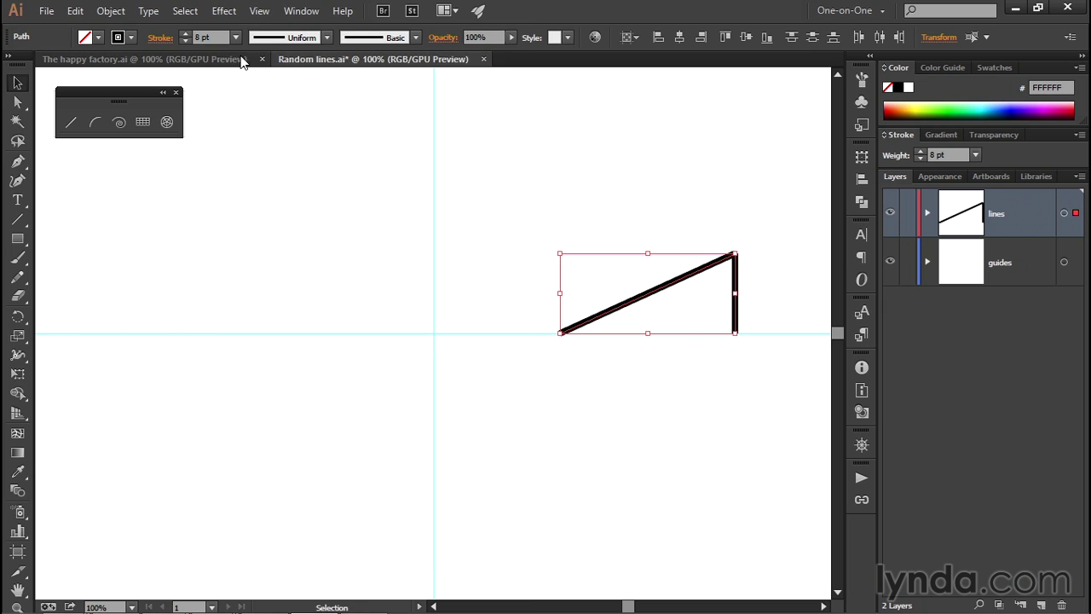
{"action": "left_click", "coordinate": [259, 11]}
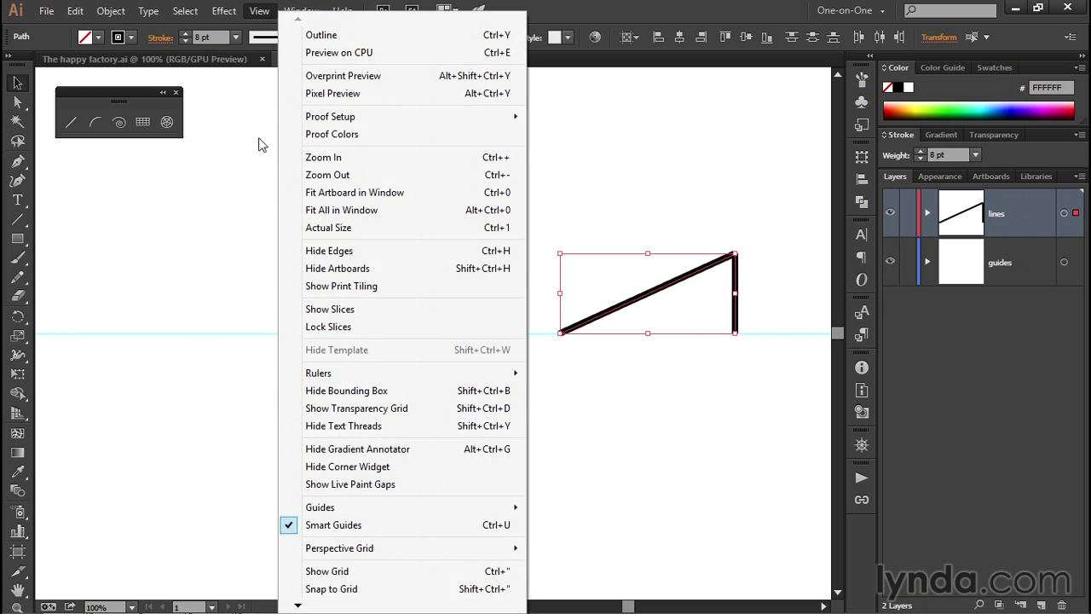
Hide the bounding box, snap the lines' lower end onto the guide intersection, and return to the factory file.
{"action": "left_click", "coordinate": [419, 392]}
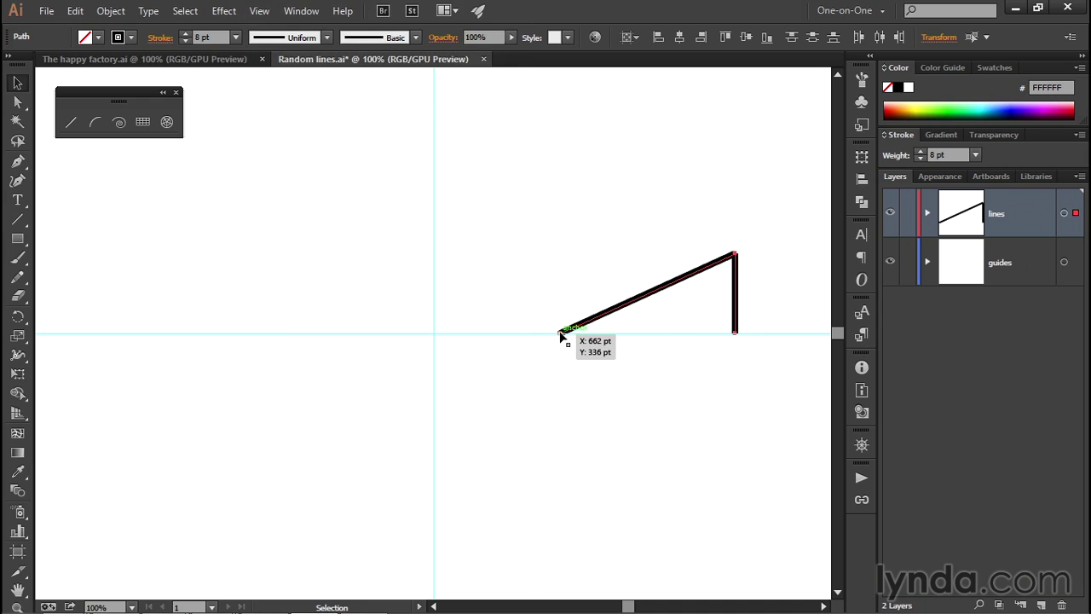
{"action": "left_click_drag", "start_coordinate": [561, 335], "coordinate": [436, 338]}
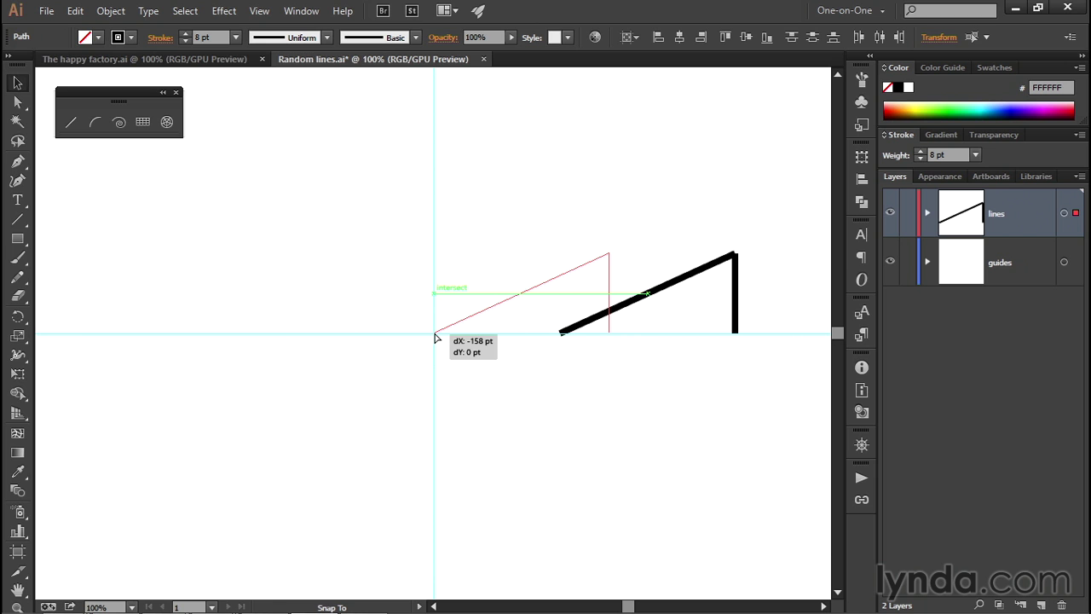
{"action": "mouse_move", "coordinate": [435, 338]}
{"action": "left_mouse_down"}
{"action": "mouse_move", "coordinate": [463, 327]}
{"action": "mouse_move", "coordinate": [472, 254]}
{"action": "mouse_move", "coordinate": [493, 293]}
{"action": "mouse_move", "coordinate": [501, 289]}
{"action": "mouse_move", "coordinate": [437, 340]}
{"action": "left_mouse_up"}
{"action": "left_click_drag", "start_coordinate": [435, 339], "coordinate": [435, 337]}
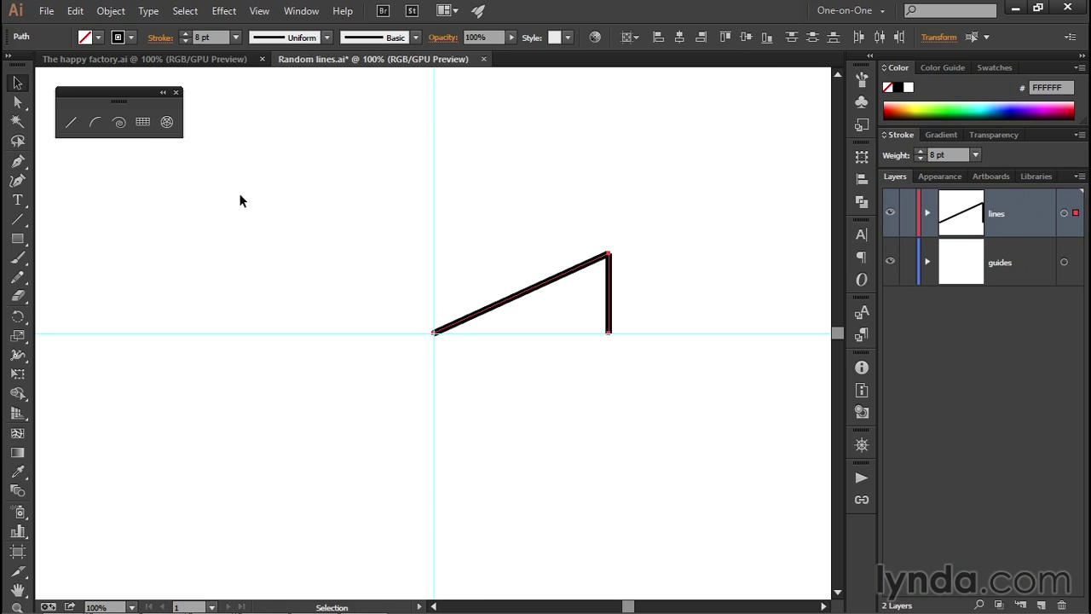
{"action": "key", "text": "ctrl+Tab"}
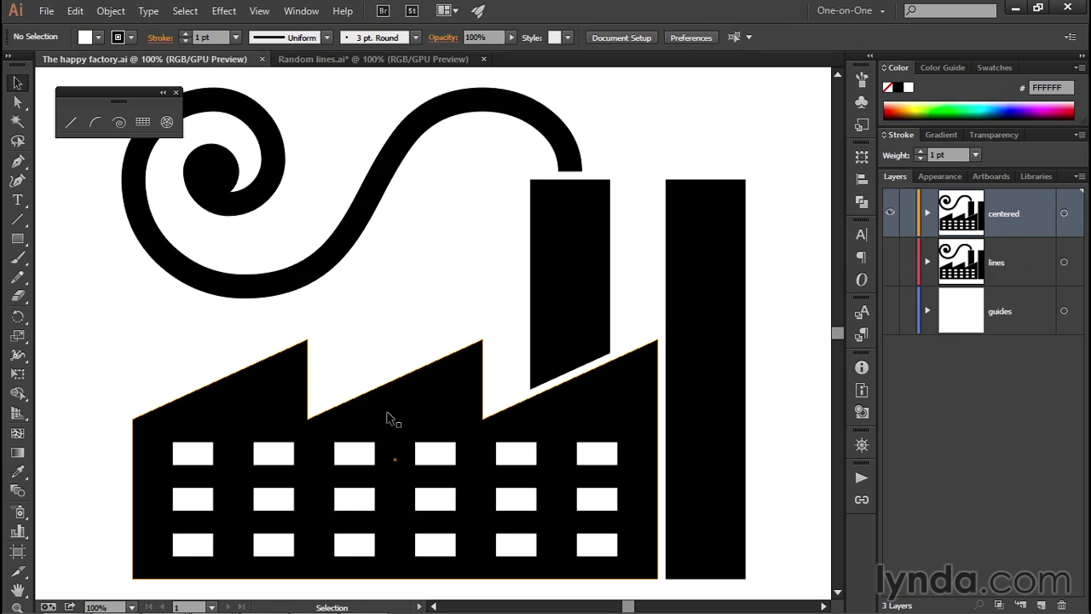